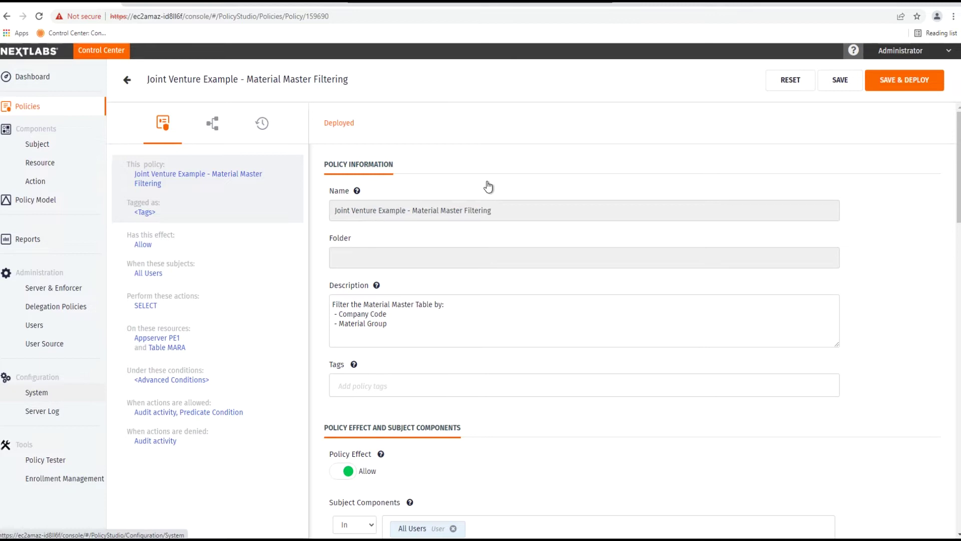
Scroll to the Obligation section and read the Material Master Filtering predicate condition to its end
{"action": "left_click", "coordinate": [506, 284]}
{"action": "scroll", "coordinate": [507, 285], "scroll_direction": "down", "scroll_amount": 2}
{"action": "scroll", "coordinate": [506, 285], "scroll_direction": "down", "scroll_amount": 3}
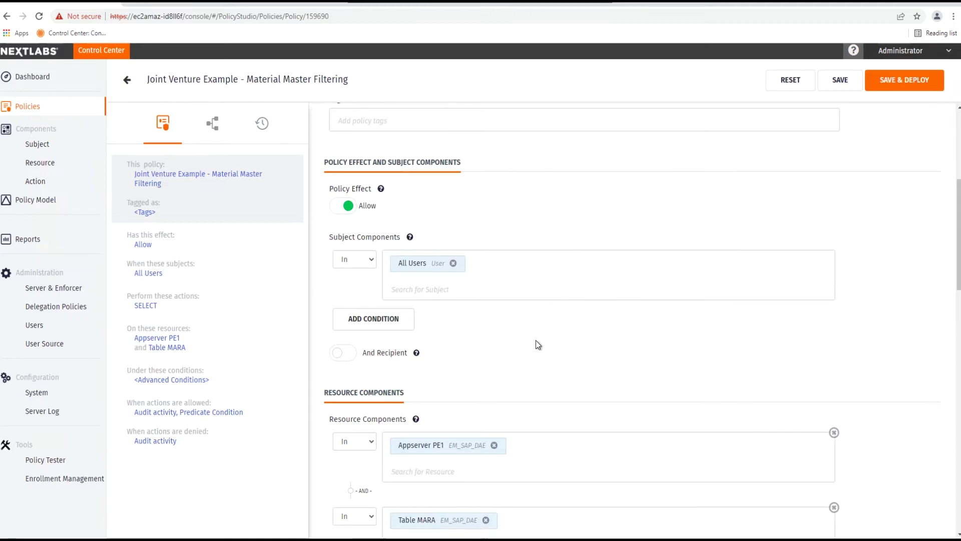
{"action": "scroll", "coordinate": [521, 368], "scroll_direction": "down", "scroll_amount": 3}
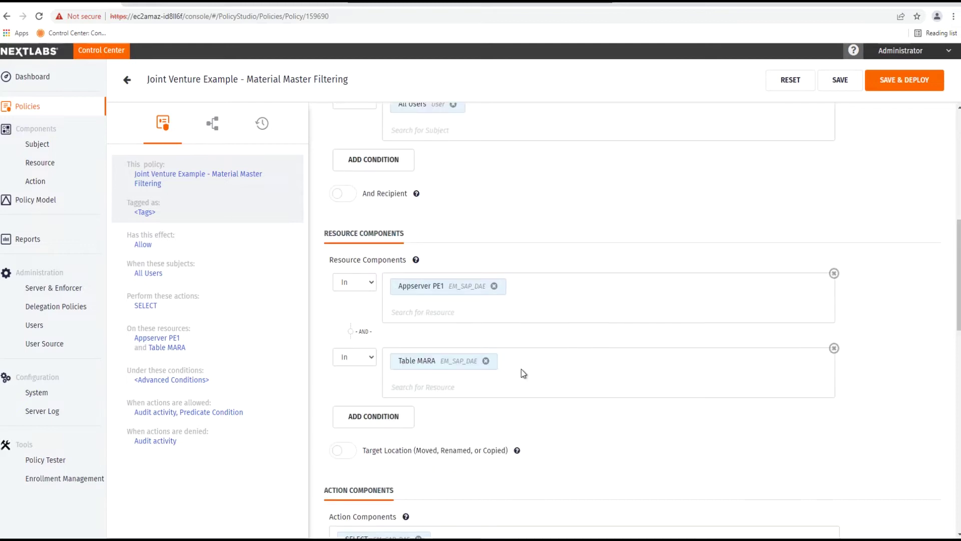
{"action": "scroll", "coordinate": [521, 370], "scroll_direction": "down", "scroll_amount": 4}
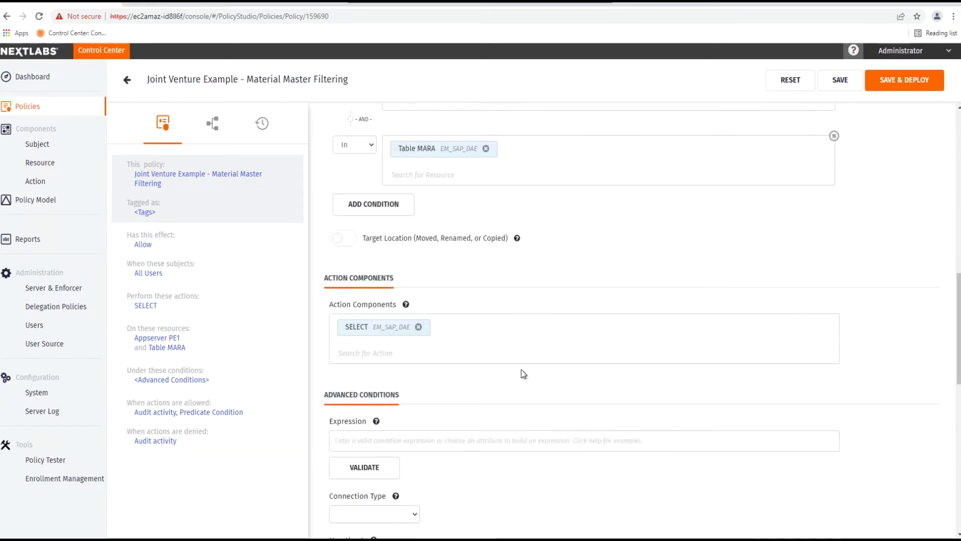
{"action": "scroll", "coordinate": [521, 370], "scroll_direction": "down", "scroll_amount": 2}
{"action": "scroll", "coordinate": [521, 370], "scroll_direction": "down", "scroll_amount": 4}
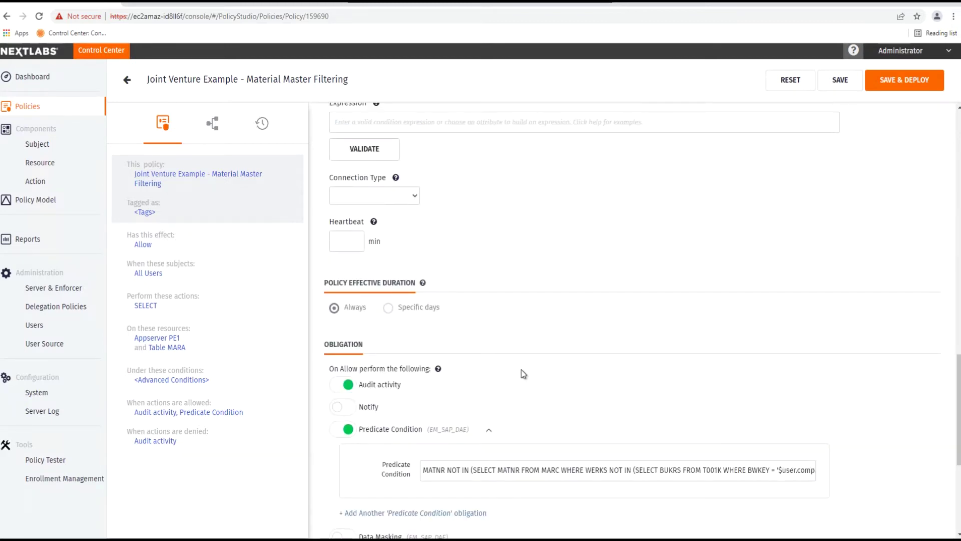
{"action": "scroll", "coordinate": [521, 373], "scroll_direction": "down", "scroll_amount": 1}
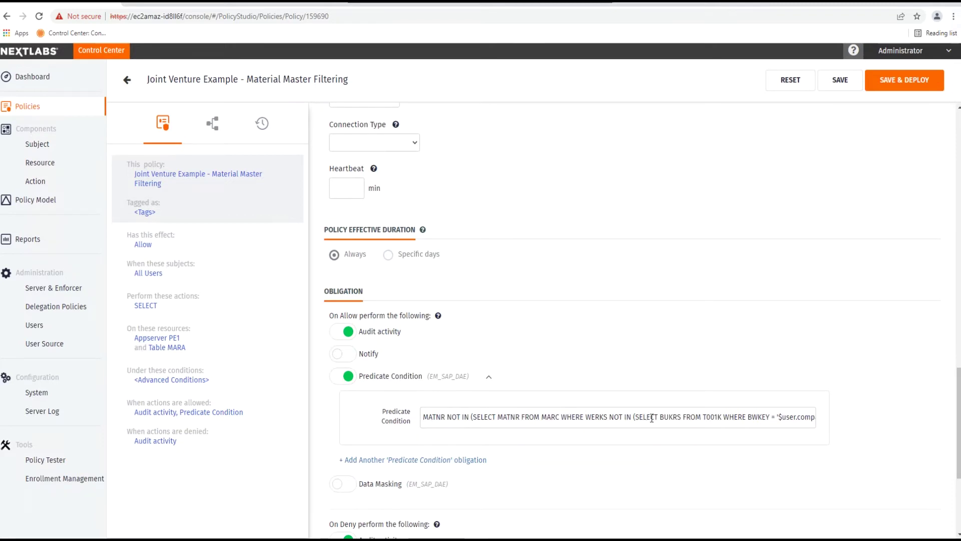
{"action": "left_click", "coordinate": [799, 418]}
{"action": "key", "text": "Right"}
{"action": "key", "text": "Right"}
{"action": "key", "text": "Right"}
{"action": "key", "text": "Right"}
{"action": "key", "text": "Right"}
{"action": "key", "text": "Right"}
{"action": "key", "text": "Right"}
{"action": "key", "text": "Right"}
{"action": "key", "text": "Right"}
{"action": "key", "text": "Right"}
{"action": "key", "text": "Right"}
{"action": "key", "text": "Right"}
{"action": "key", "text": "Right"}
{"action": "key", "text": "Right"}
{"action": "key", "text": "Right"}
{"action": "key", "text": "Right"}
{"action": "key", "text": "Right"}
{"action": "key", "text": "Right"}
{"action": "key", "text": "Right"}
{"action": "key", "text": "Right"}
{"action": "key", "text": "Right"}
{"action": "key", "text": "Right"}
{"action": "key", "text": "Right"}
{"action": "key", "text": "Right"}
{"action": "key", "text": "Right"}
{"action": "key", "text": "Right"}
{"action": "key", "text": "Right"}
{"action": "key", "text": "Right"}
{"action": "key", "text": "Right"}
{"action": "key", "text": "Right"}
{"action": "key", "text": "Right"}
{"action": "key", "text": "Right"}
{"action": "key", "text": "Right"}
{"action": "key", "text": "Right"}
{"action": "key", "text": "Right"}
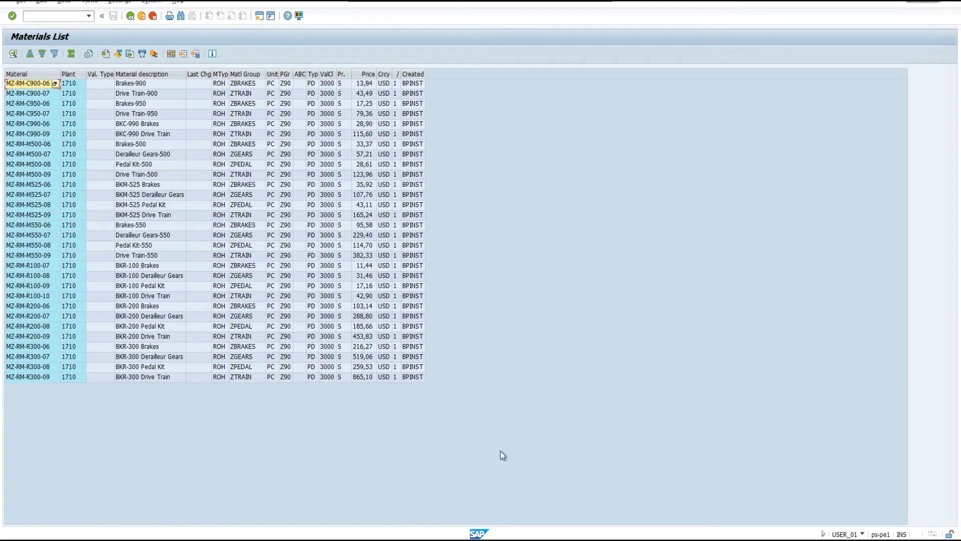
Confirm which user owns the list showing only brake, drive train, gear and pedal parts
{"action": "left_click", "coordinate": [862, 534]}
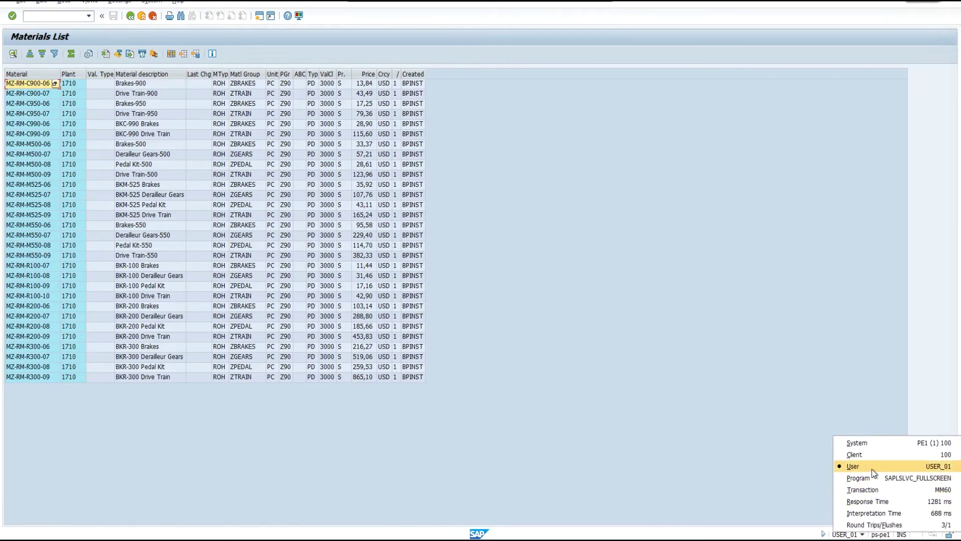
{"action": "left_click", "coordinate": [757, 476]}
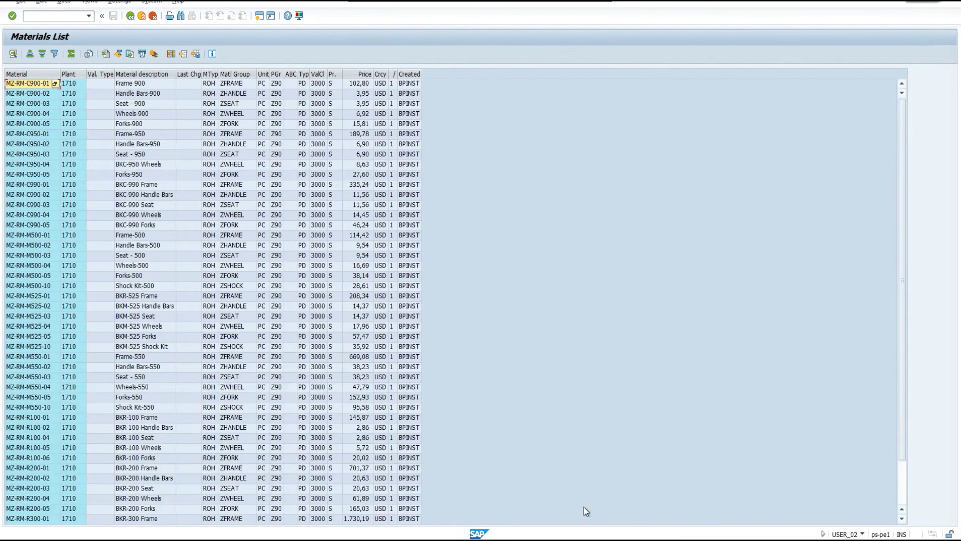
Confirm the user behind the ZFRAME, ZHANDLE, ZSEAT, ZWHEEL, ZFORK, ZSHOCK list, then move to the third user's session
{"action": "left_click", "coordinate": [863, 535]}
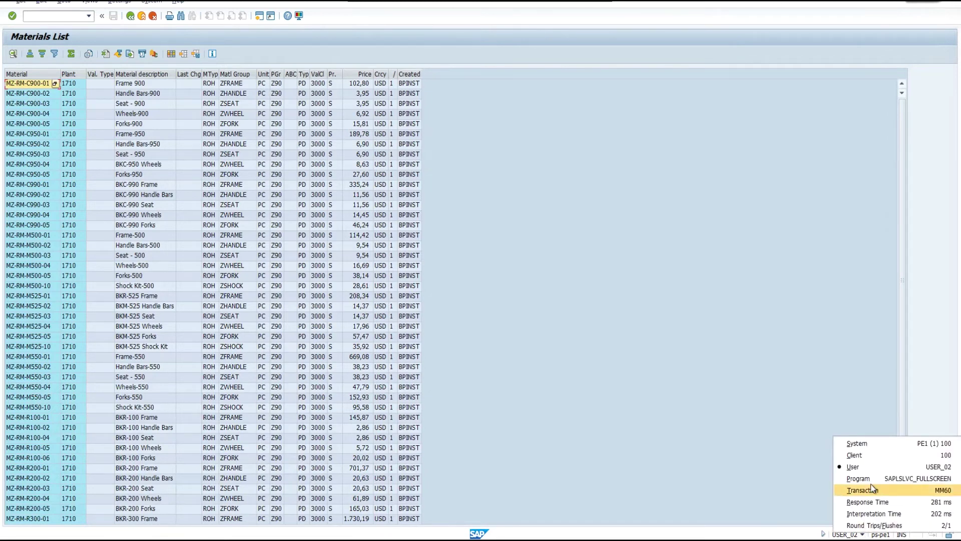
{"action": "left_click", "coordinate": [712, 462]}
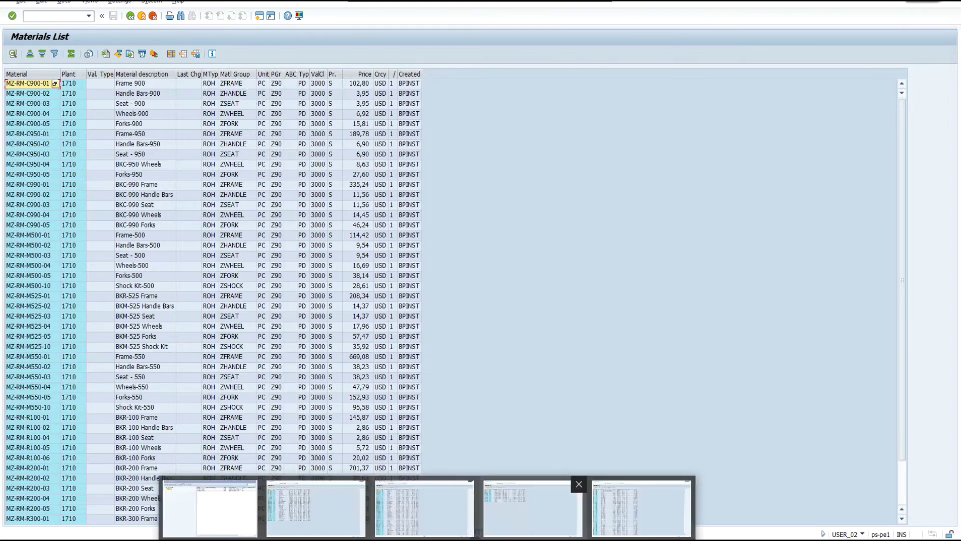
{"action": "key", "text": "alt+Tab"}
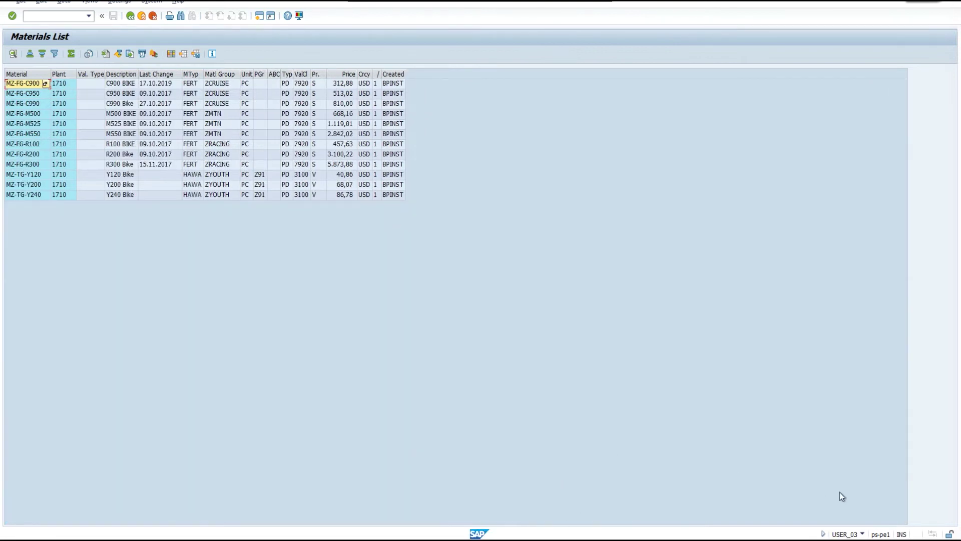
Confirm which user owns the materials list limited to finished bikes
{"action": "left_click", "coordinate": [862, 534]}
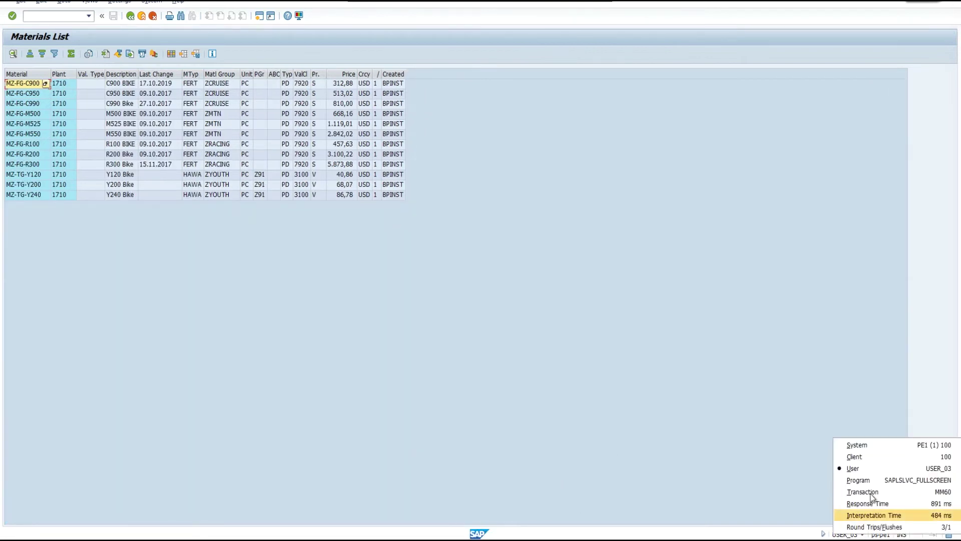
{"action": "left_click", "coordinate": [709, 465]}
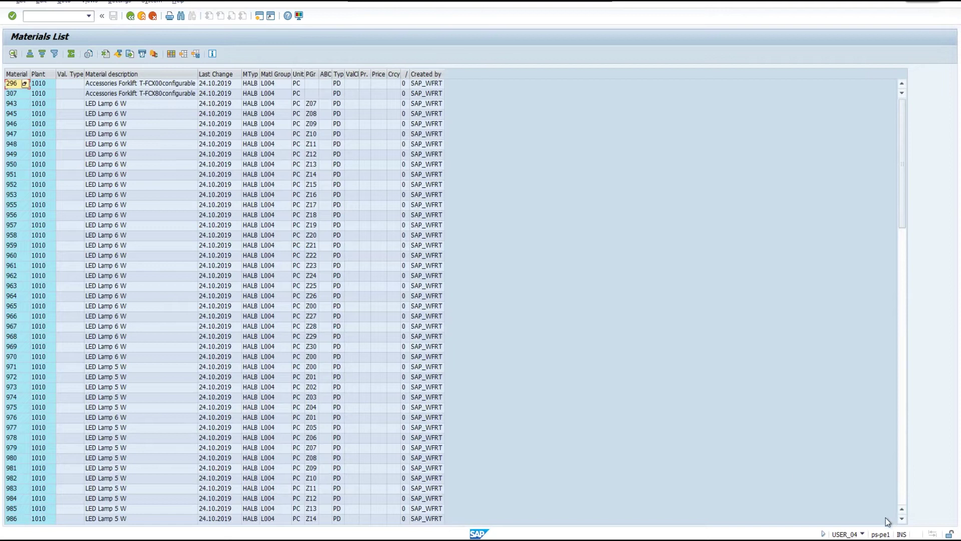
Confirm the fourth user's session shows only plant 1010 LED lamp materials
{"action": "left_click", "coordinate": [862, 534]}
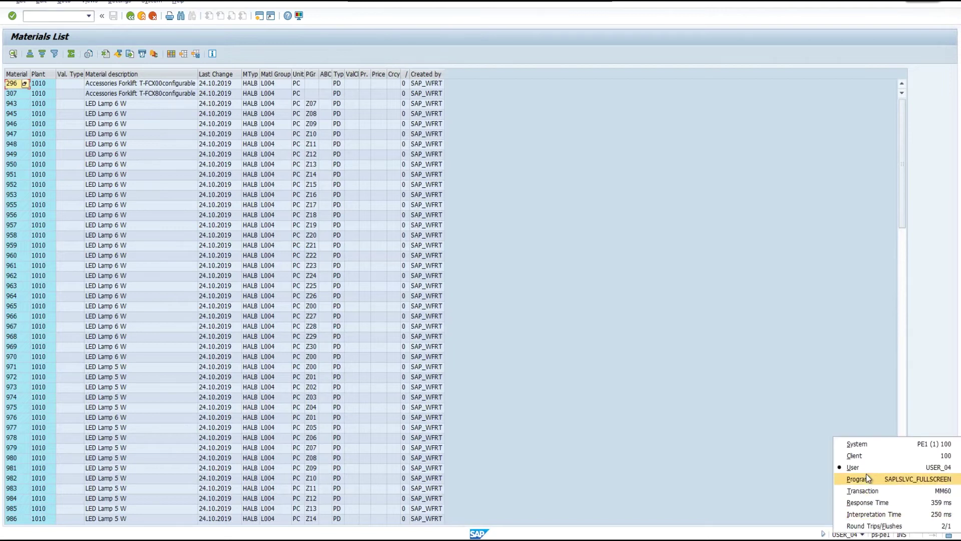
{"action": "left_click", "coordinate": [728, 434]}
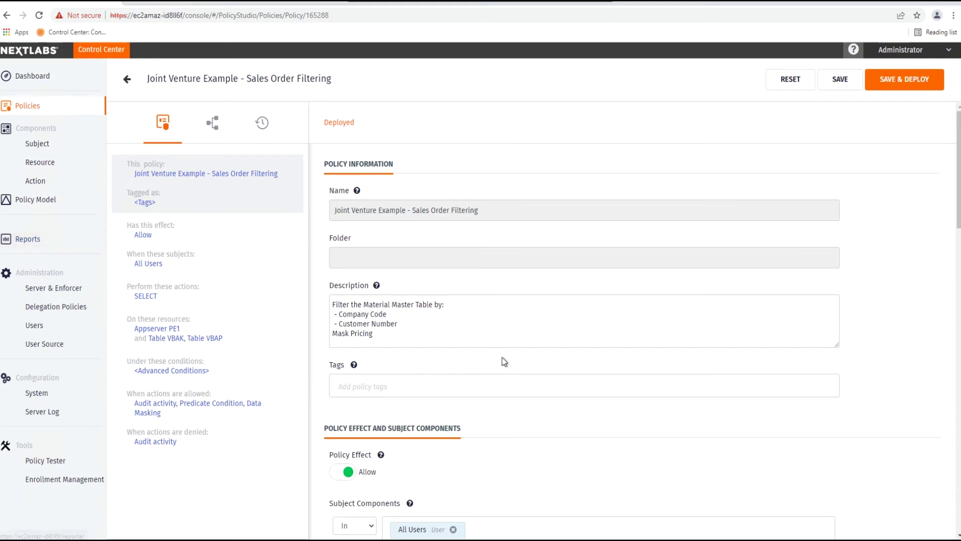
Expand the Predicate Condition obligation filtering sales orders by VKORG and KUNNR
{"action": "scroll", "coordinate": [512, 381], "scroll_direction": "down", "scroll_amount": 1}
{"action": "scroll", "coordinate": [512, 381], "scroll_direction": "down", "scroll_amount": 2}
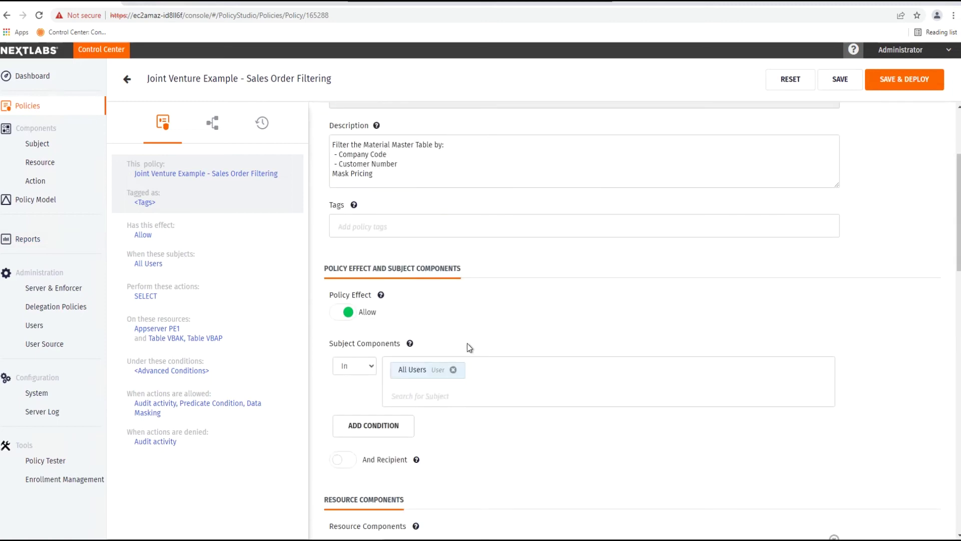
{"action": "scroll", "coordinate": [493, 386], "scroll_direction": "down", "scroll_amount": 4}
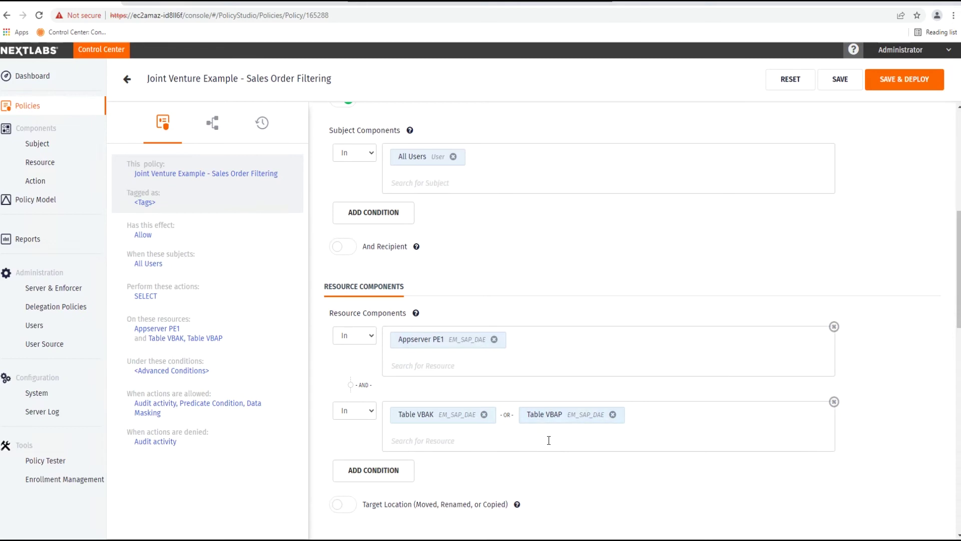
{"action": "scroll", "coordinate": [548, 440], "scroll_direction": "down", "scroll_amount": 8}
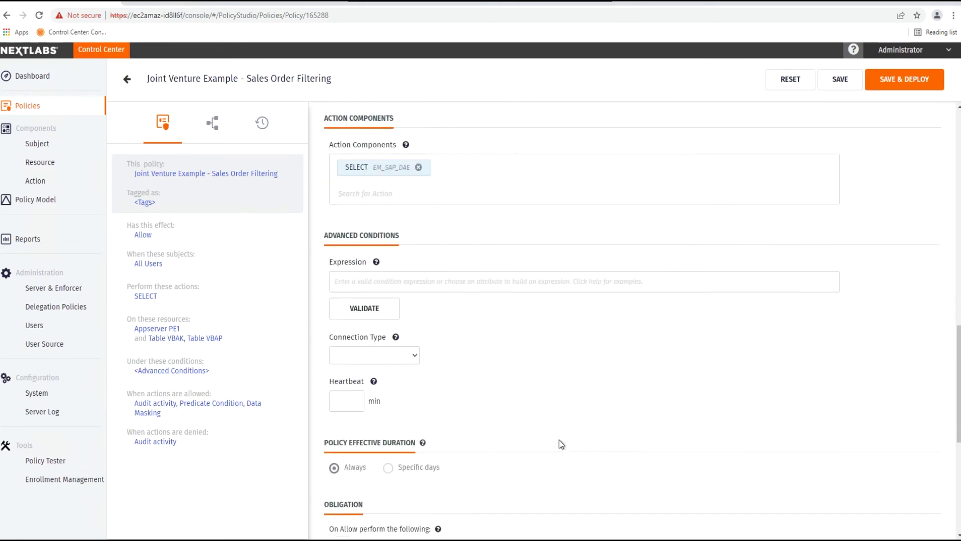
{"action": "scroll", "coordinate": [561, 444], "scroll_direction": "down", "scroll_amount": 6}
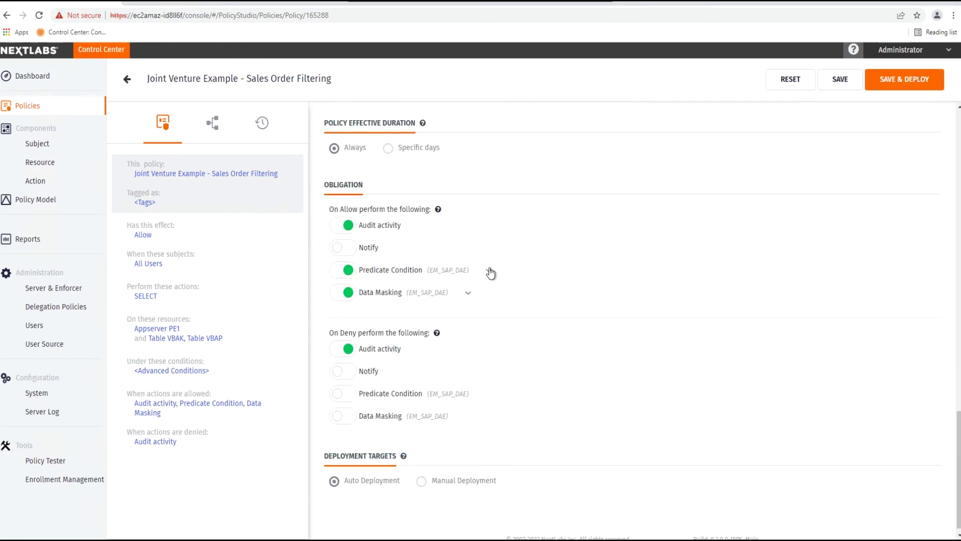
{"action": "left_click", "coordinate": [489, 271]}
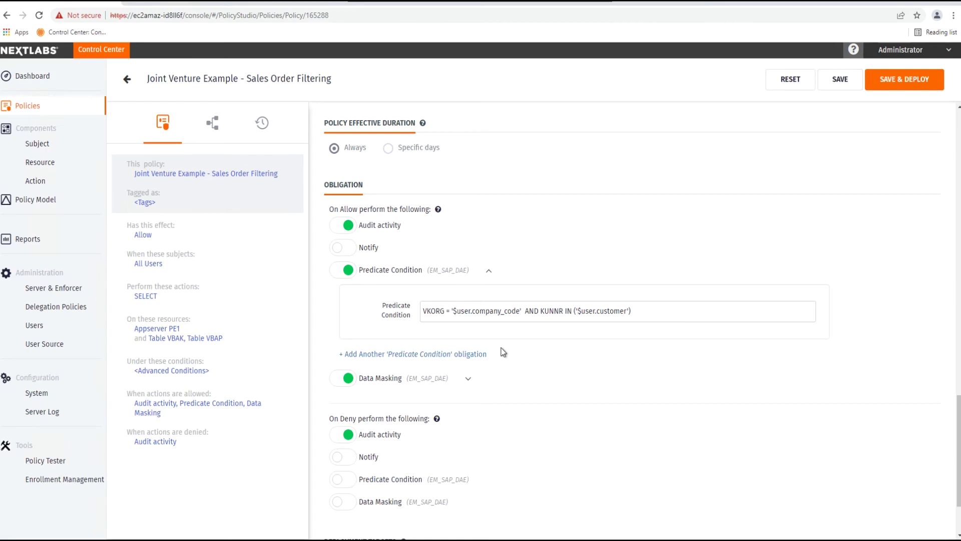
Review the Data Masking obligation masking NETWR as 99.999,00 in VBAK and VBAP
{"action": "left_click", "coordinate": [469, 381]}
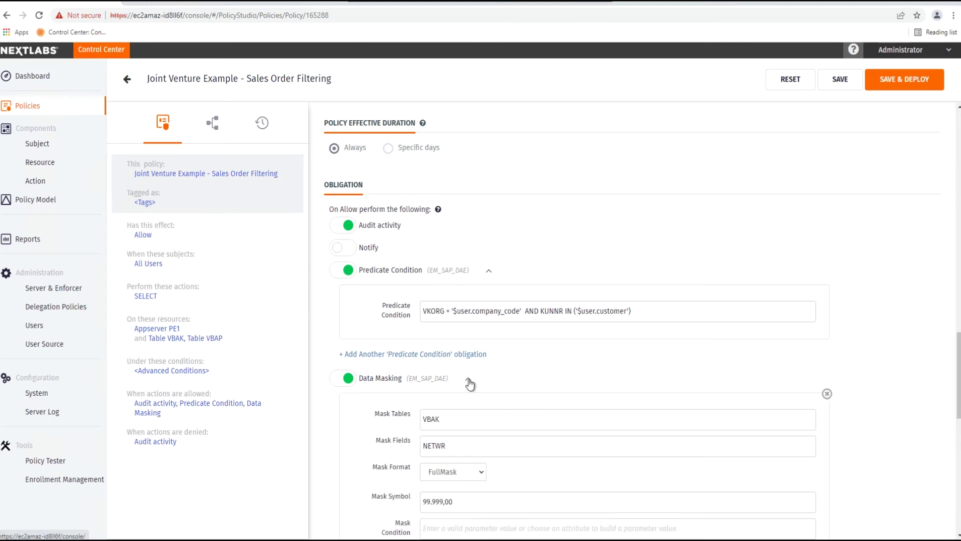
{"action": "scroll", "coordinate": [332, 420], "scroll_direction": "down", "scroll_amount": 1}
{"action": "scroll", "coordinate": [330, 420], "scroll_direction": "down", "scroll_amount": 1}
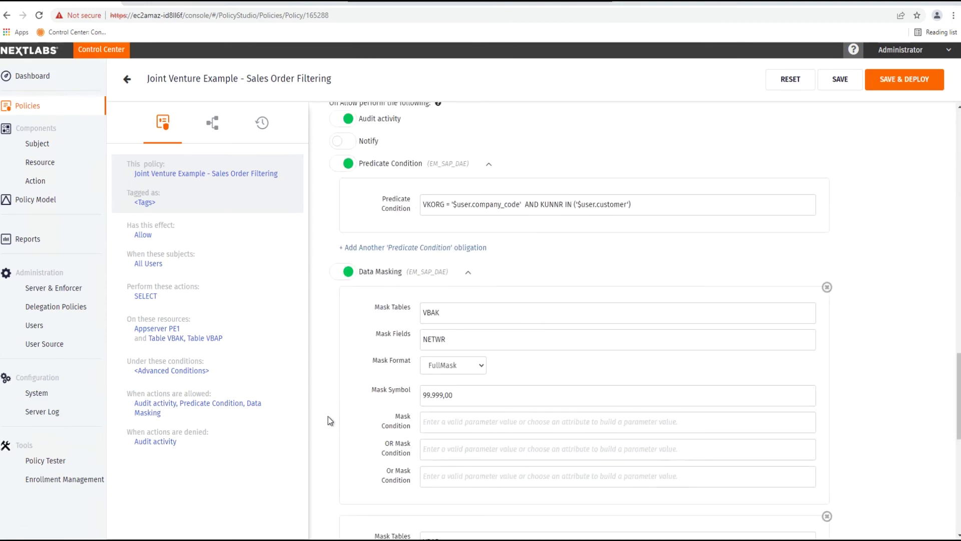
{"action": "scroll", "coordinate": [330, 419], "scroll_direction": "down", "scroll_amount": 2}
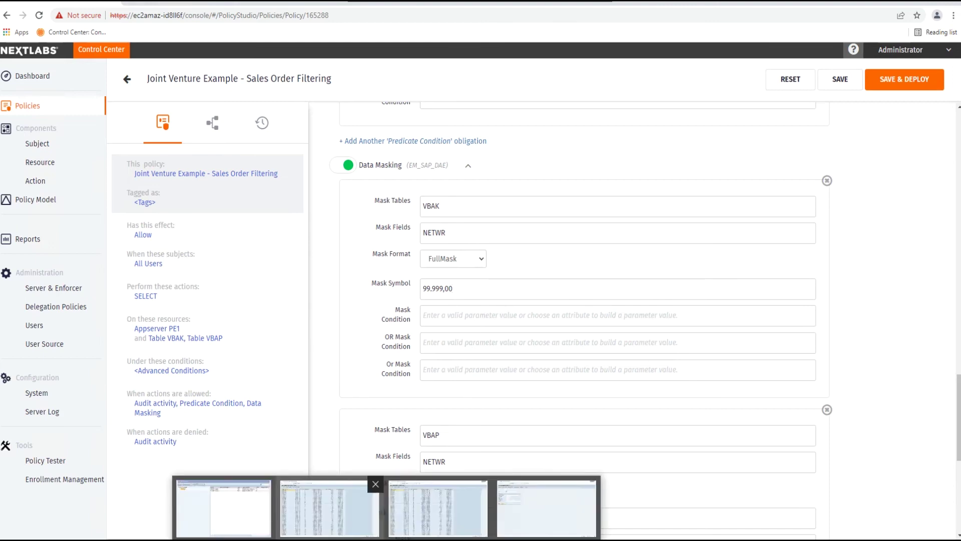
{"action": "left_click", "coordinate": [320, 505]}
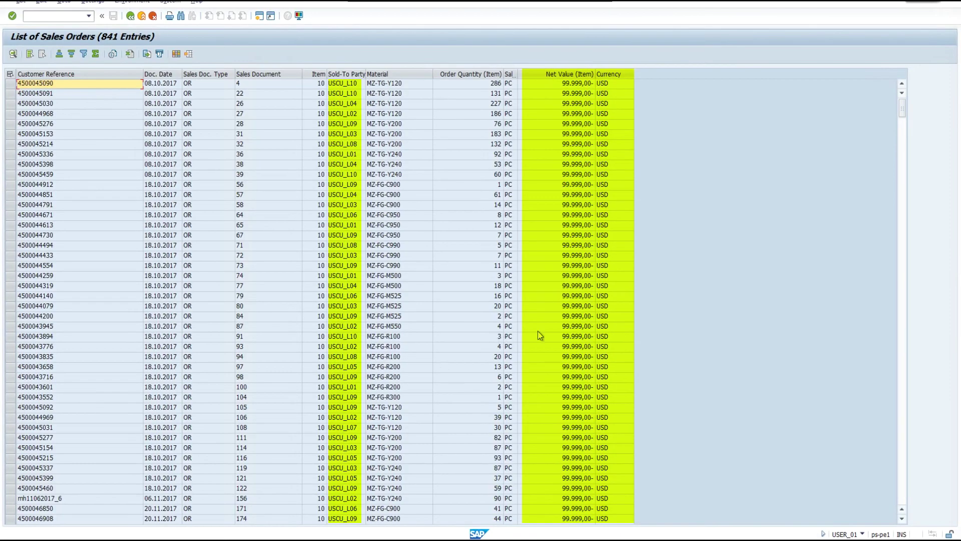
Check the logged-in user for the 841-entry and 895-entry masked sales order lists
{"action": "left_click", "coordinate": [862, 534]}
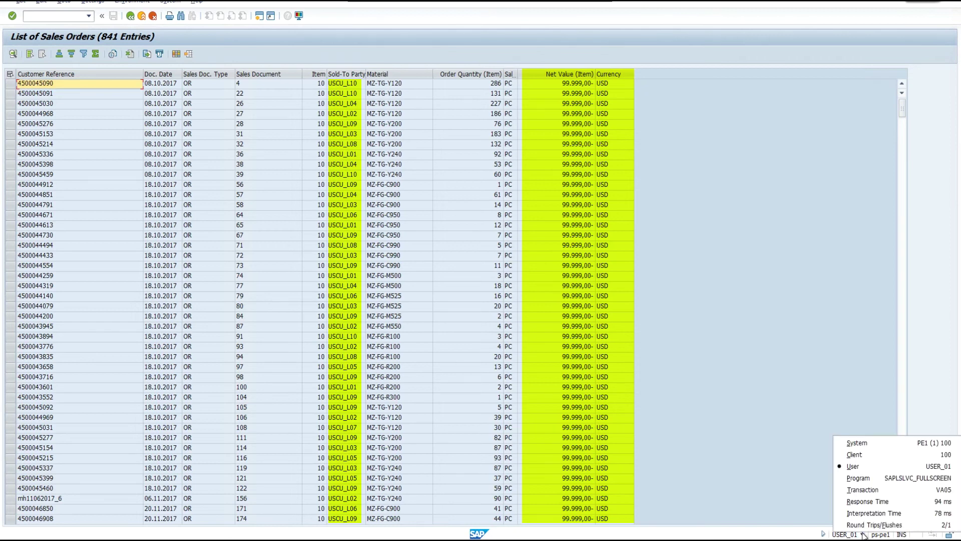
{"action": "left_click", "coordinate": [798, 486]}
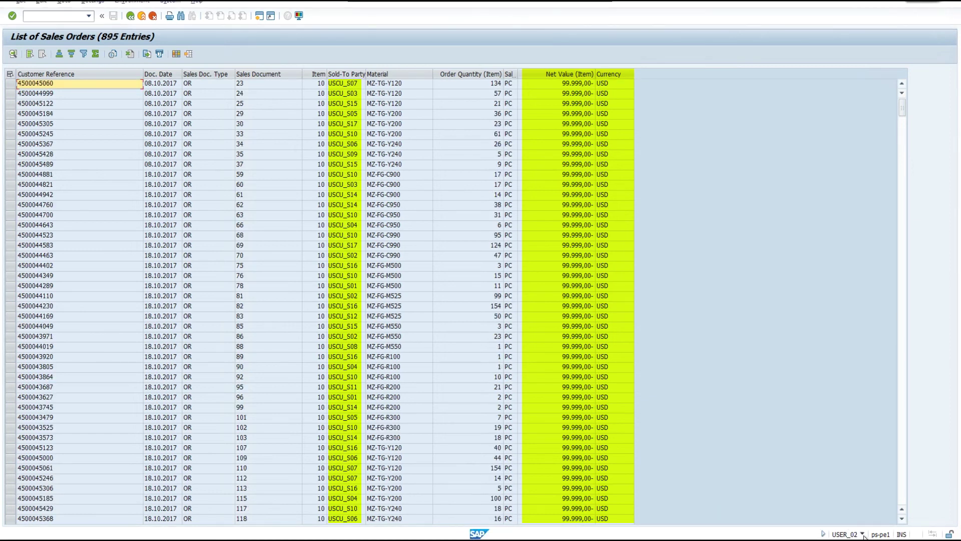
{"action": "left_click", "coordinate": [863, 535]}
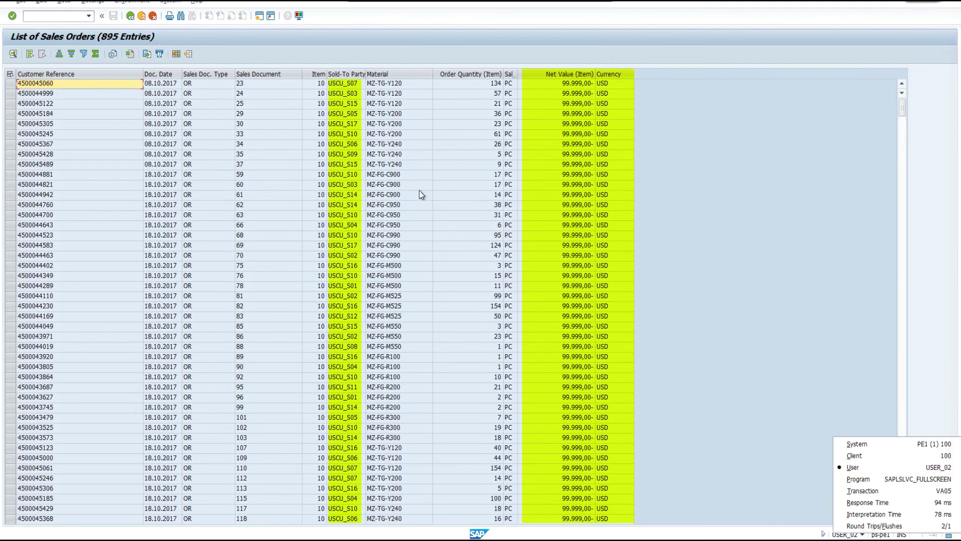
{"action": "left_click", "coordinate": [707, 273]}
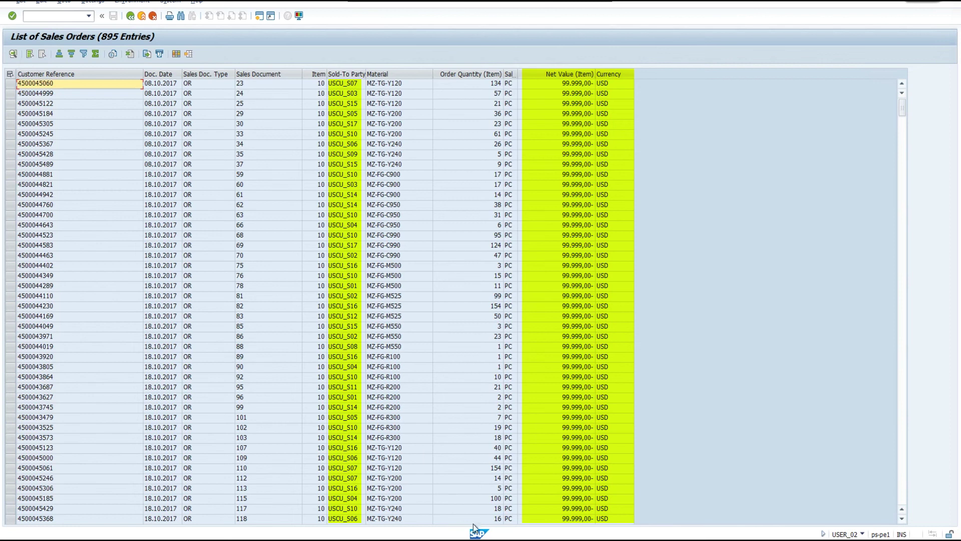
{"action": "left_click", "coordinate": [546, 506]}
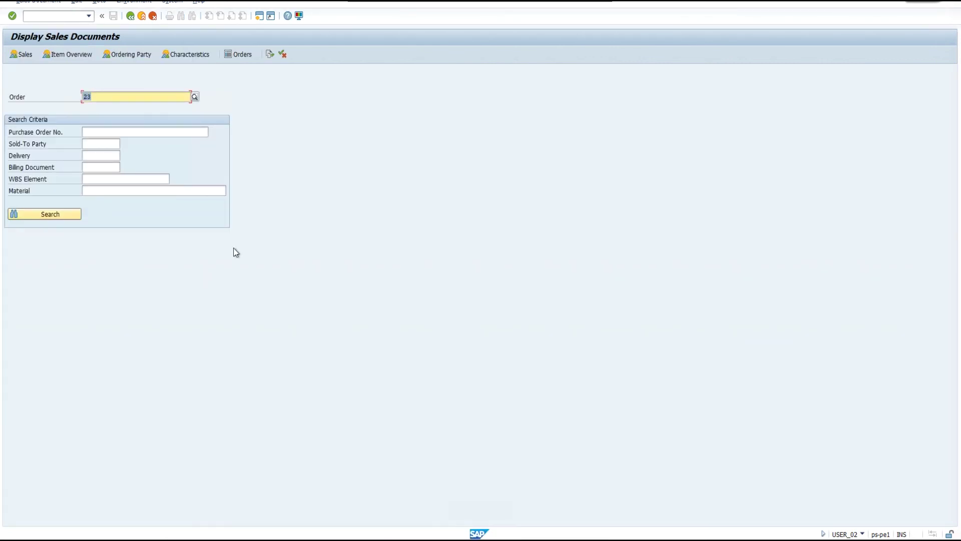
Display order 23 and item 10, both showing net value masked as 99.999,00, then return to the list
{"action": "left_click", "coordinate": [44, 214]}
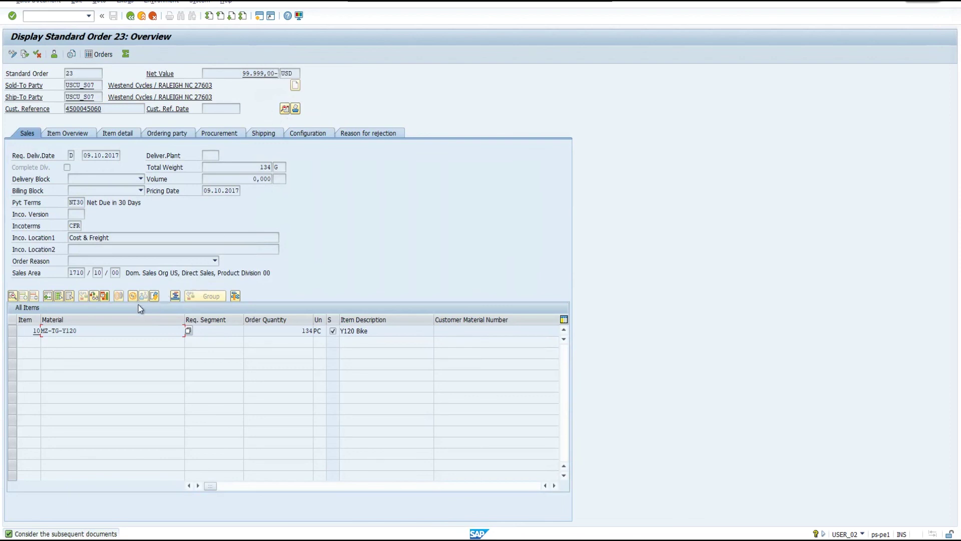
{"action": "double_click", "coordinate": [80, 330]}
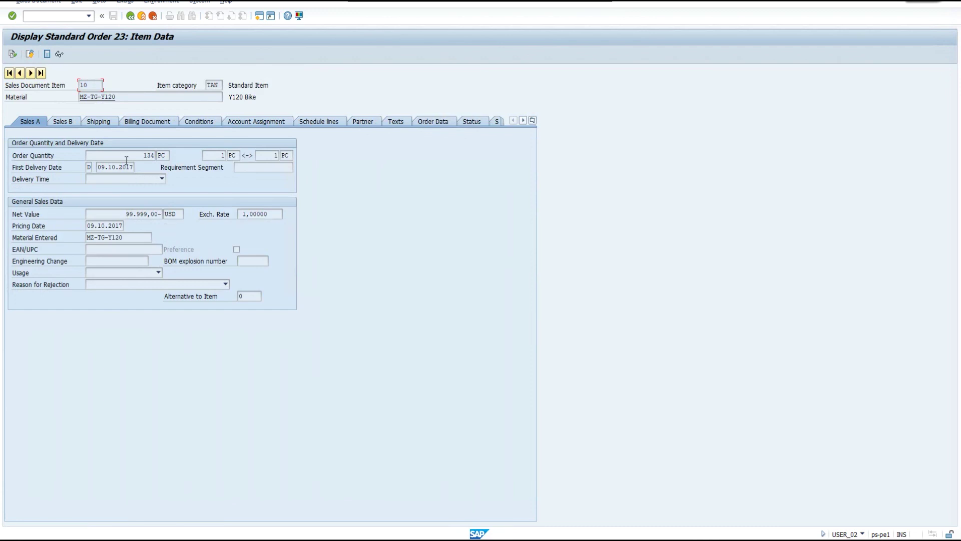
{"action": "left_click", "coordinate": [130, 15]}
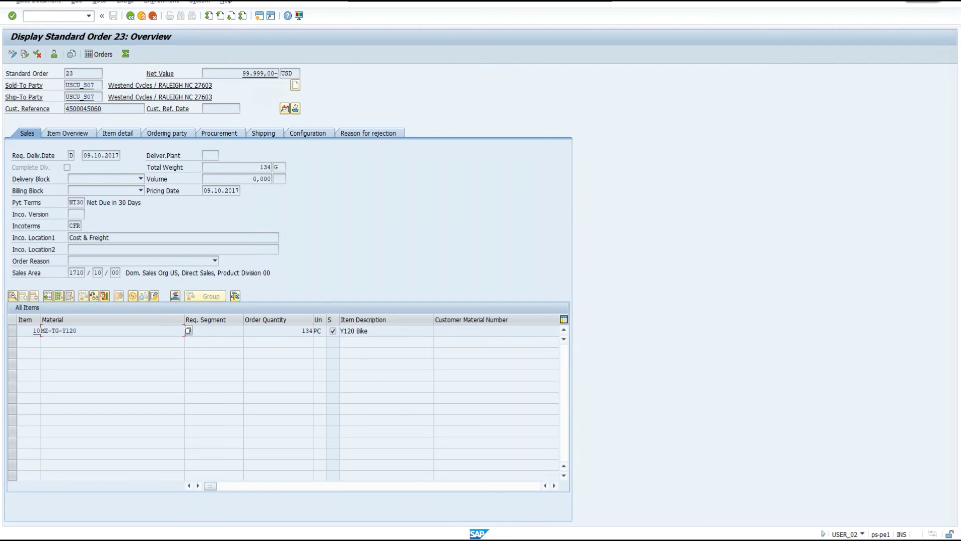
{"action": "left_click", "coordinate": [398, 505]}
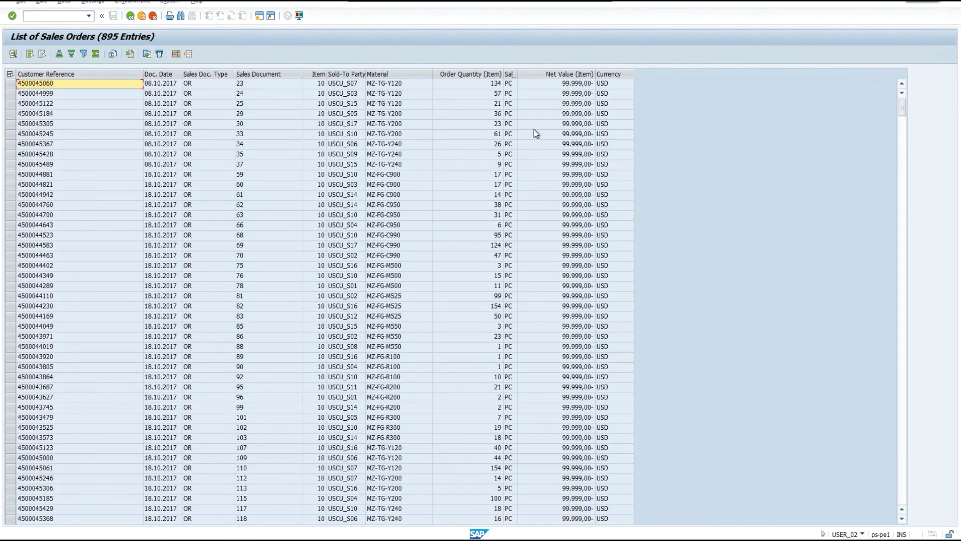